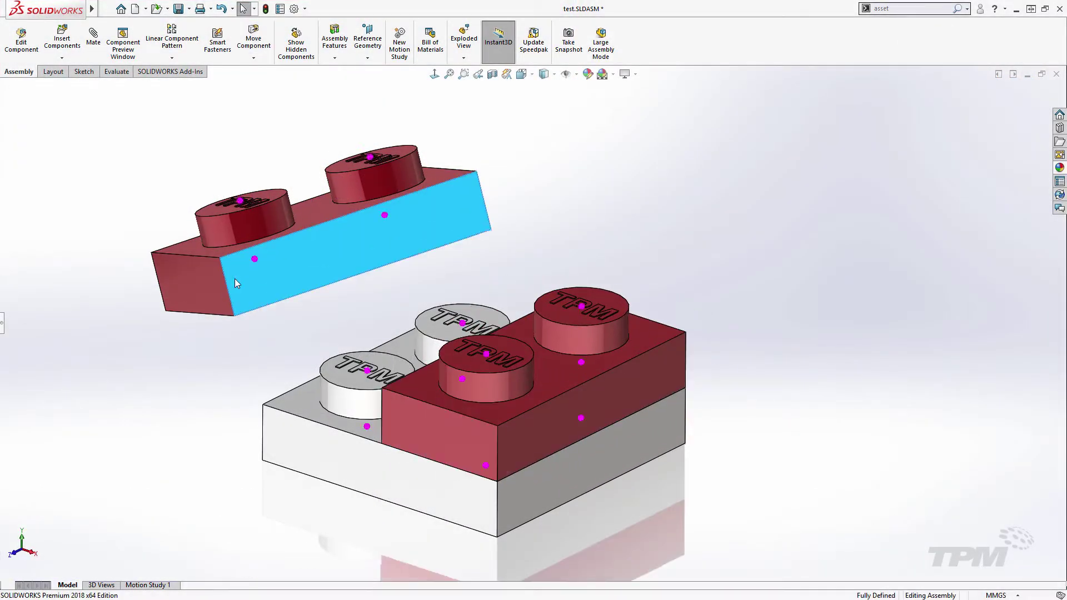
Snap the raised red two-stud plate onto the white base beside the other red plate and reposition the attached plates
left_click_drag(234, 278, 345, 385)
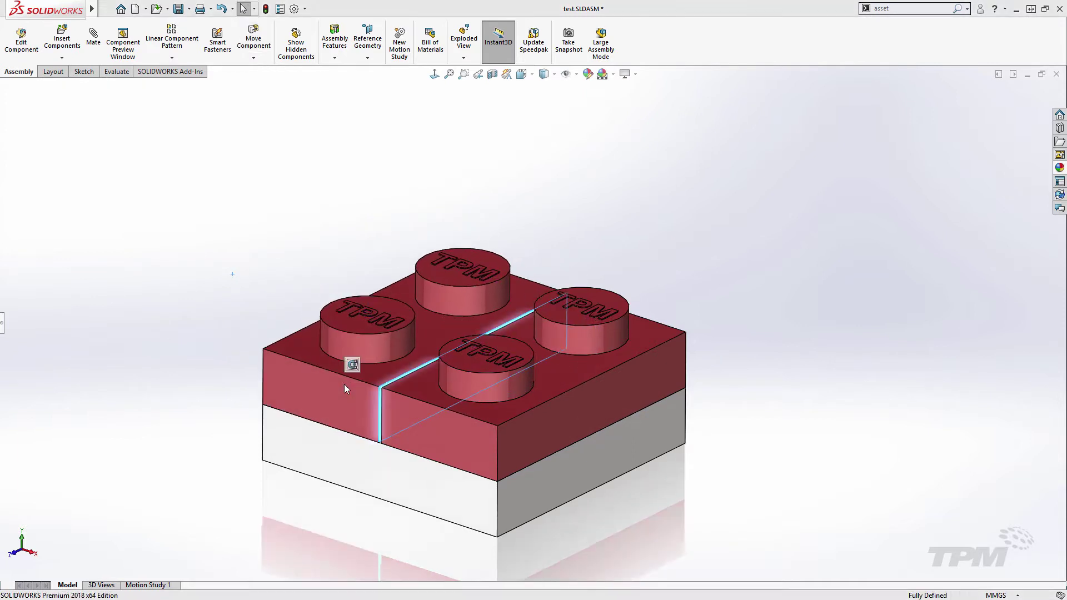
left_click_drag(618, 392, 721, 329)
left_click_drag(506, 323, 597, 265)
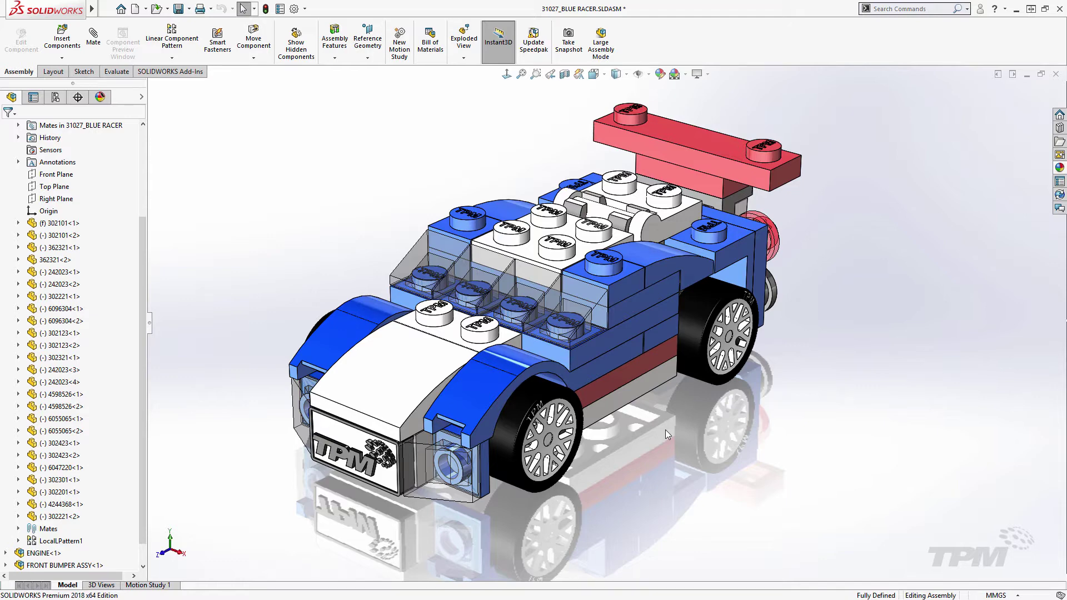
Open part 302201 from the Blue Racer assembly and set its Right Plane as the Asset Publisher ground plane
left_click(586, 251)
left_click(621, 184)
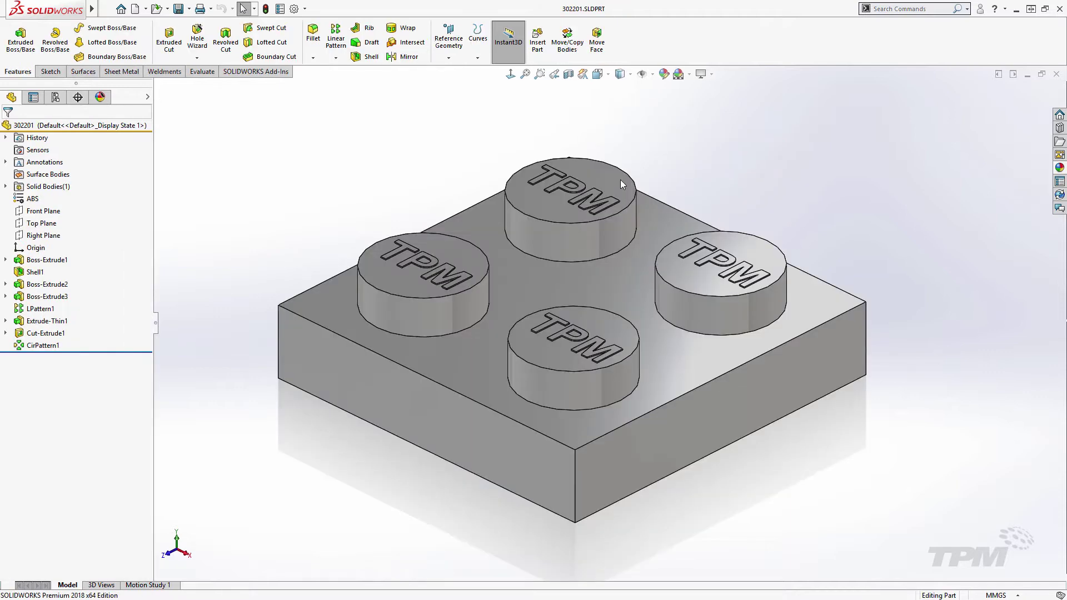
type("asset")
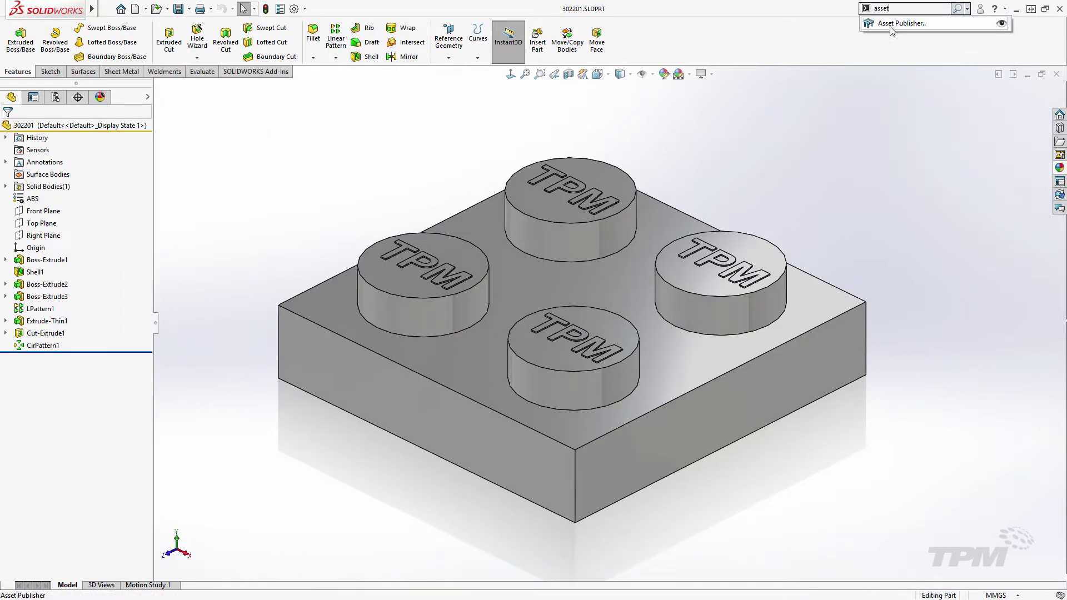
left_click(901, 23)
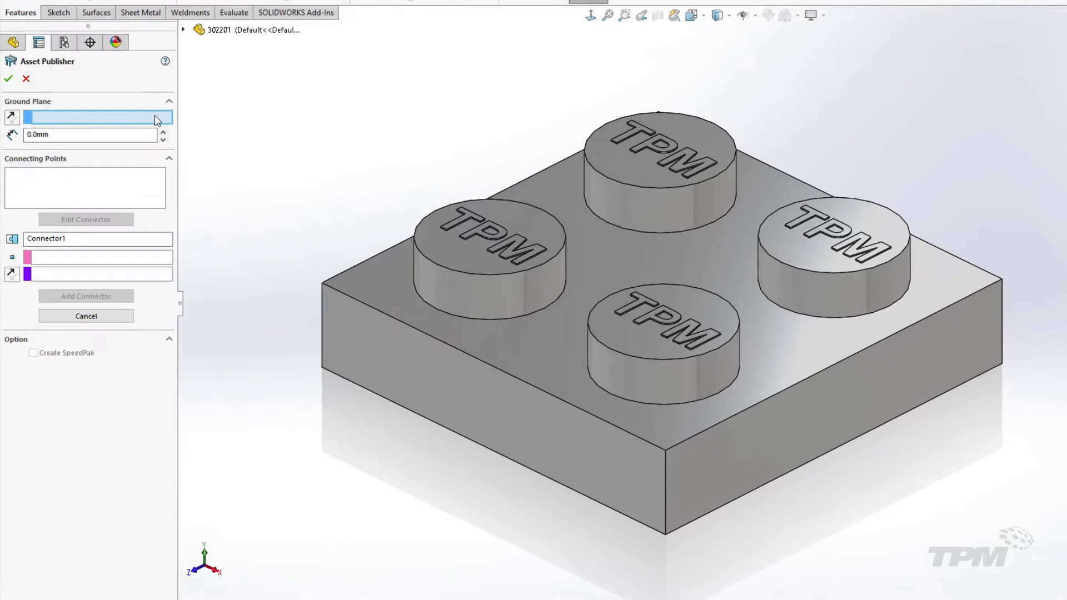
left_click(168, 63)
left_click(226, 146)
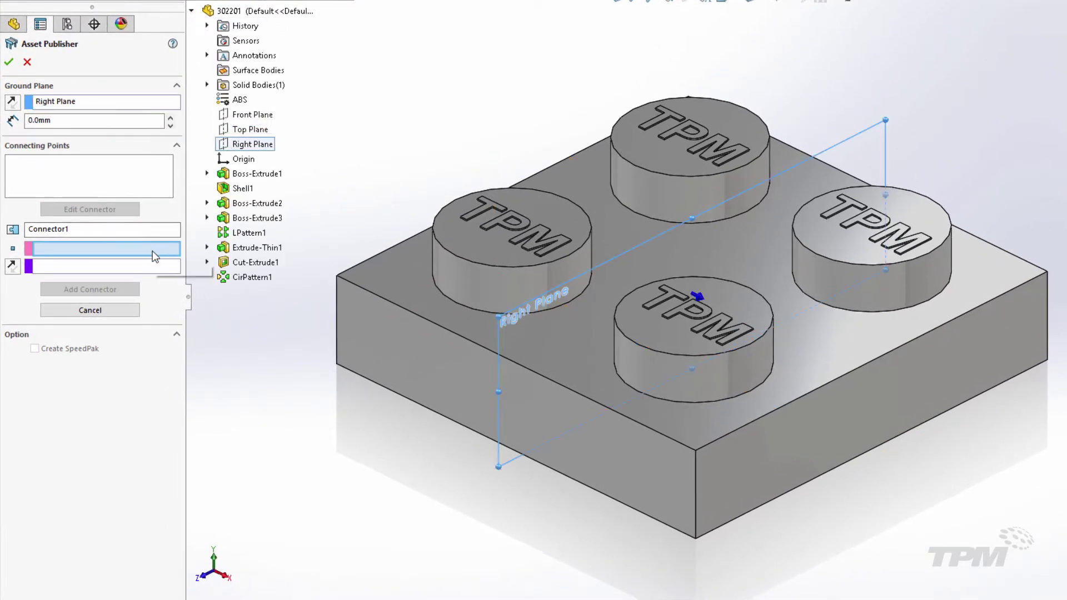
Add Connector1 to Connector4 at the top circular edges of the four studs, using their top faces as direction
left_click(450, 252)
left_click(472, 238)
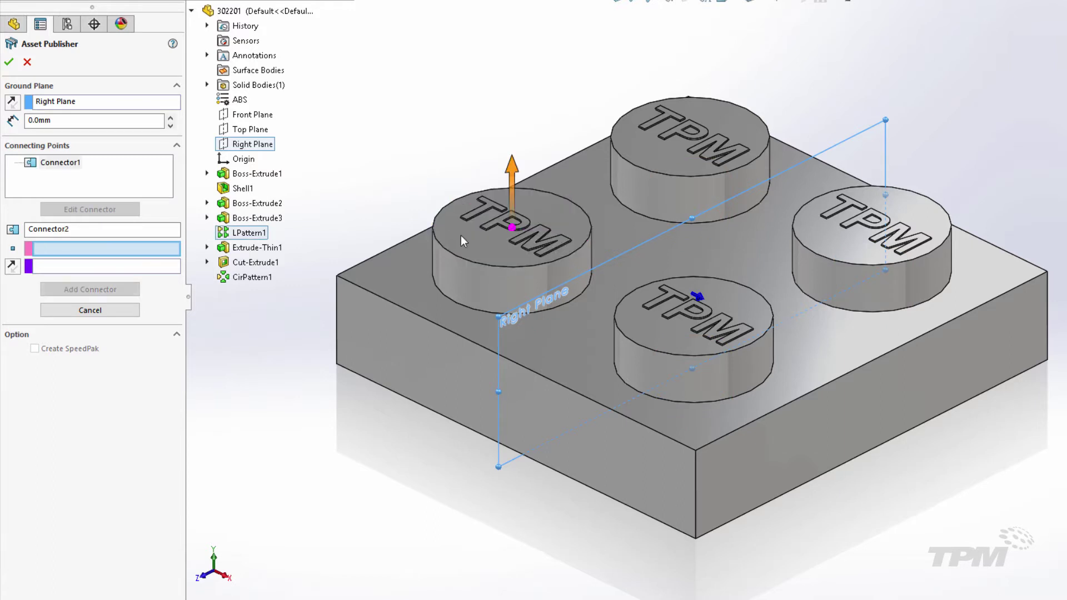
left_click(624, 160)
left_click(643, 155)
left_click(812, 246)
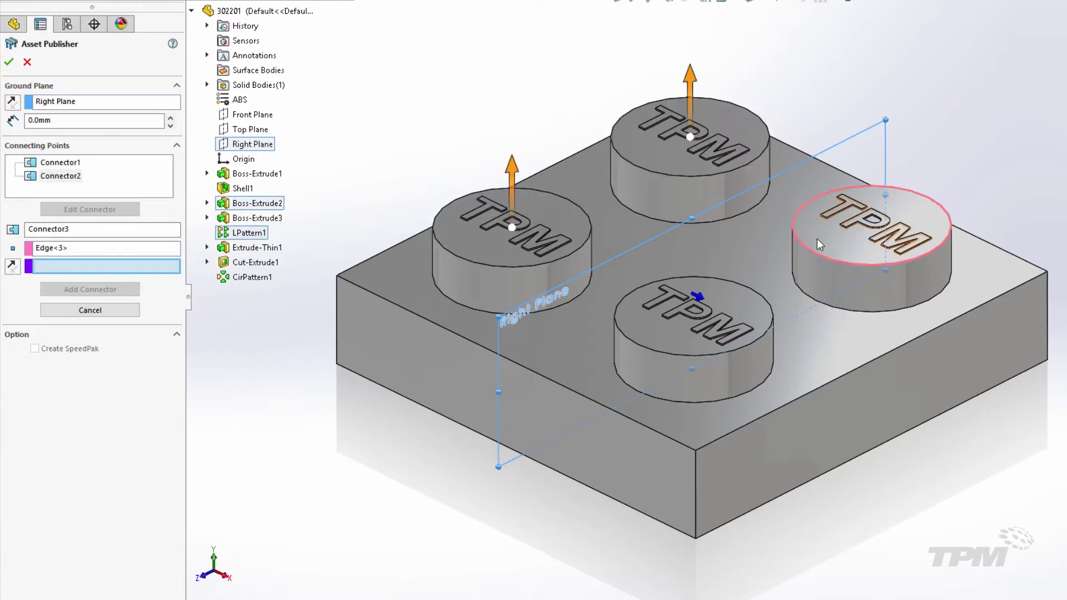
left_click(823, 242)
left_click(771, 318)
left_click(761, 318)
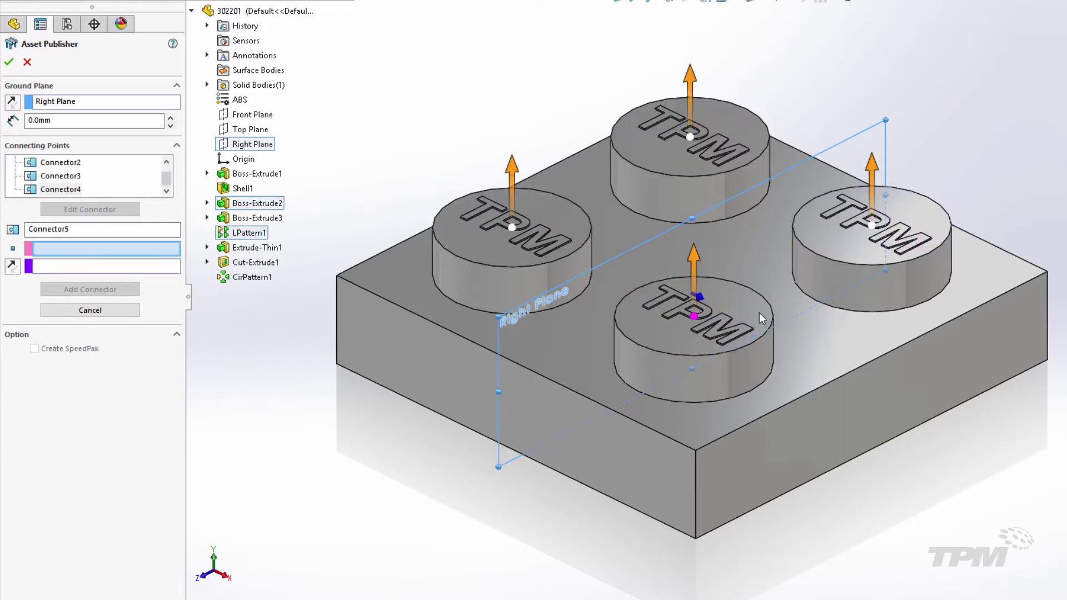
Add Connector5 to Connector8 at the four circular recesses underneath the plate, with the inner underside face as direction
middle_click_drag(720, 463, 687, 266)
left_click(614, 225)
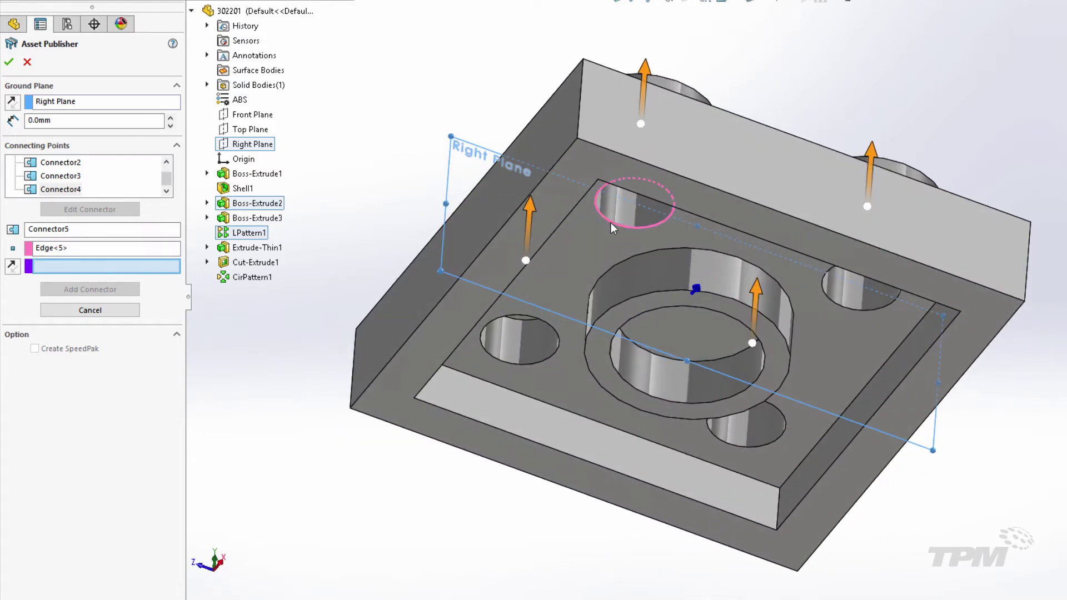
left_click(605, 243)
right_click(606, 243)
left_click(548, 330)
left_click(573, 340)
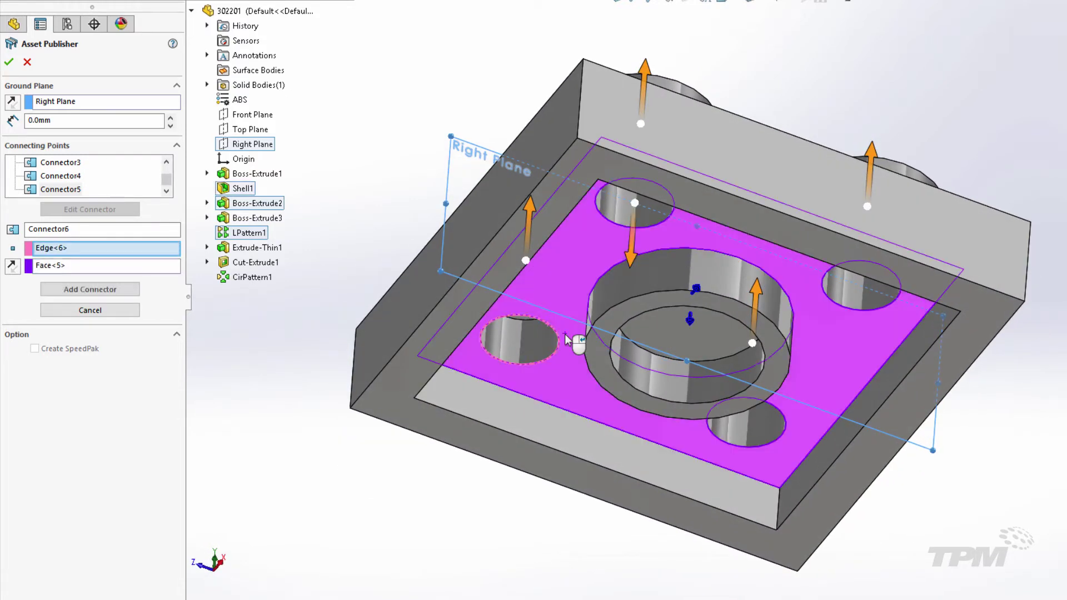
right_click(573, 340)
left_click(828, 298)
left_click(784, 414)
right_click(784, 414)
left_click(783, 414)
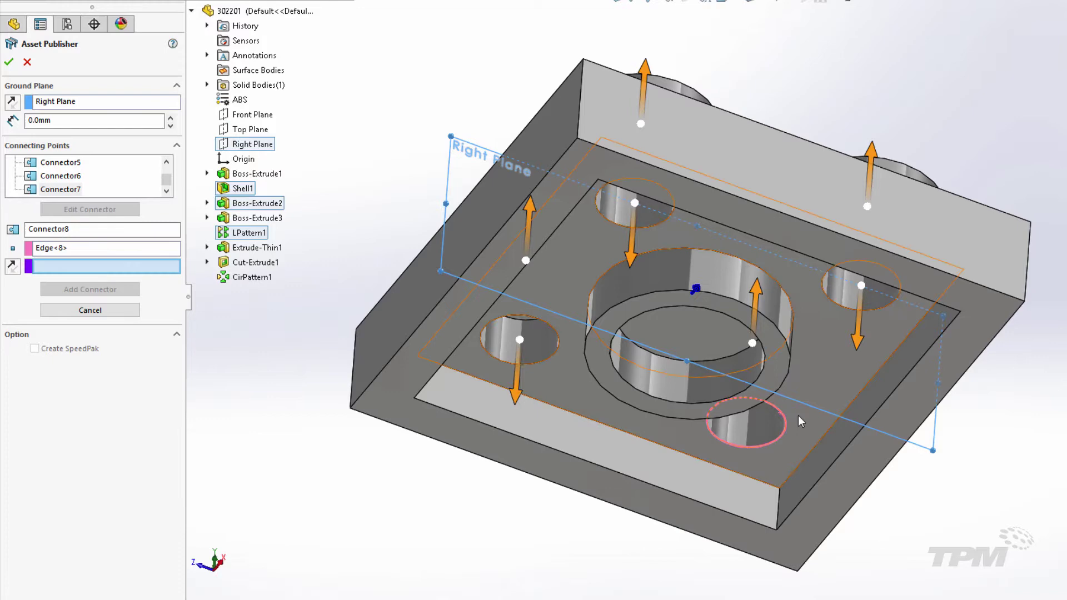
right_click(798, 424)
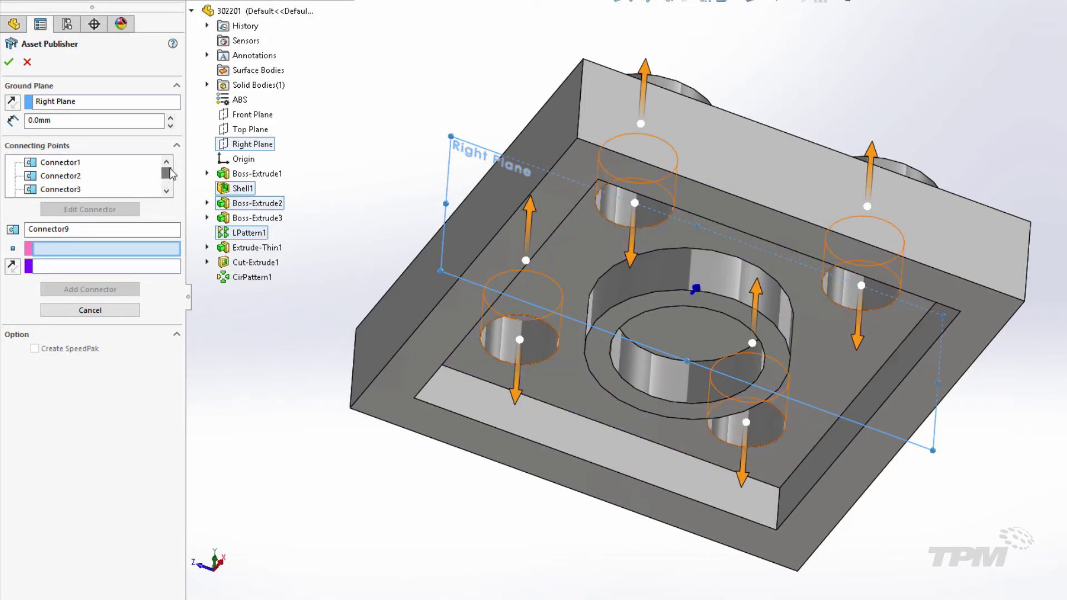
key("ctrl+7")
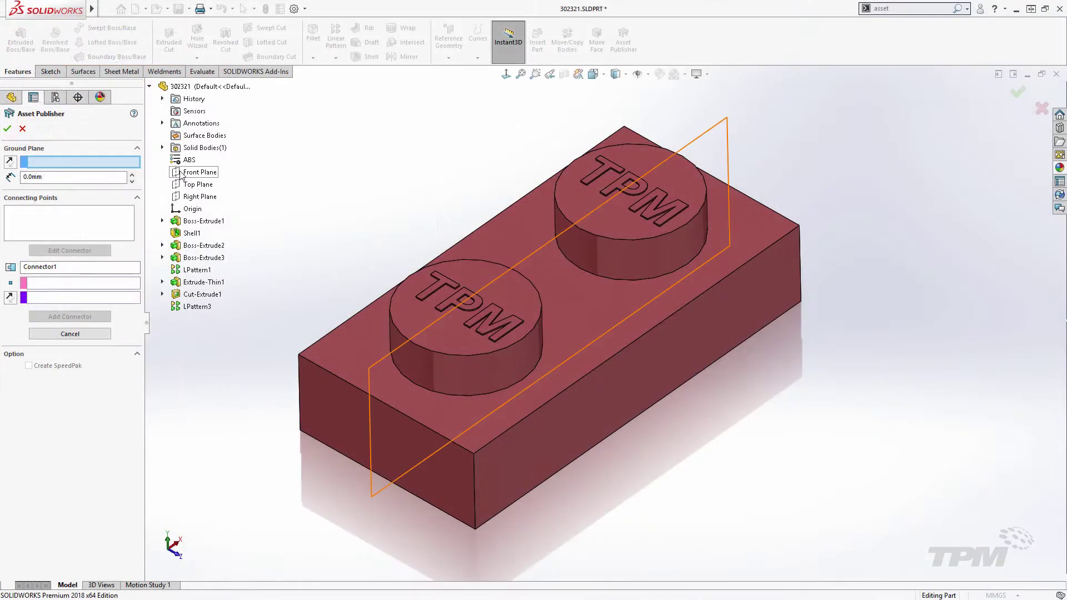
Set Front Plane as the ground plane of part 302321 and add connectors on top of its two studs
left_click(183, 173)
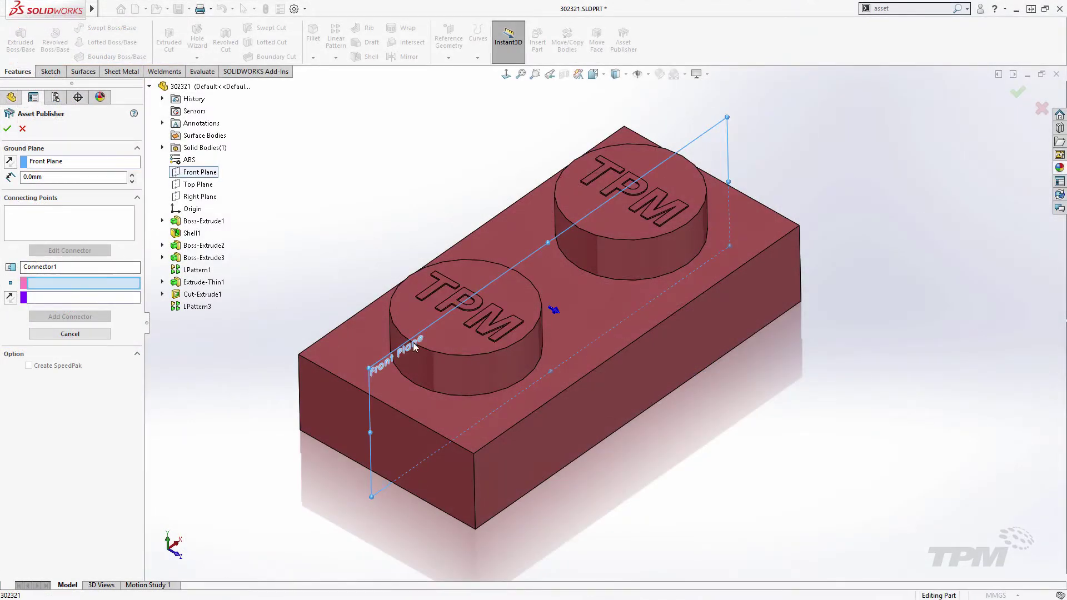
left_click(452, 353)
right_click(452, 346)
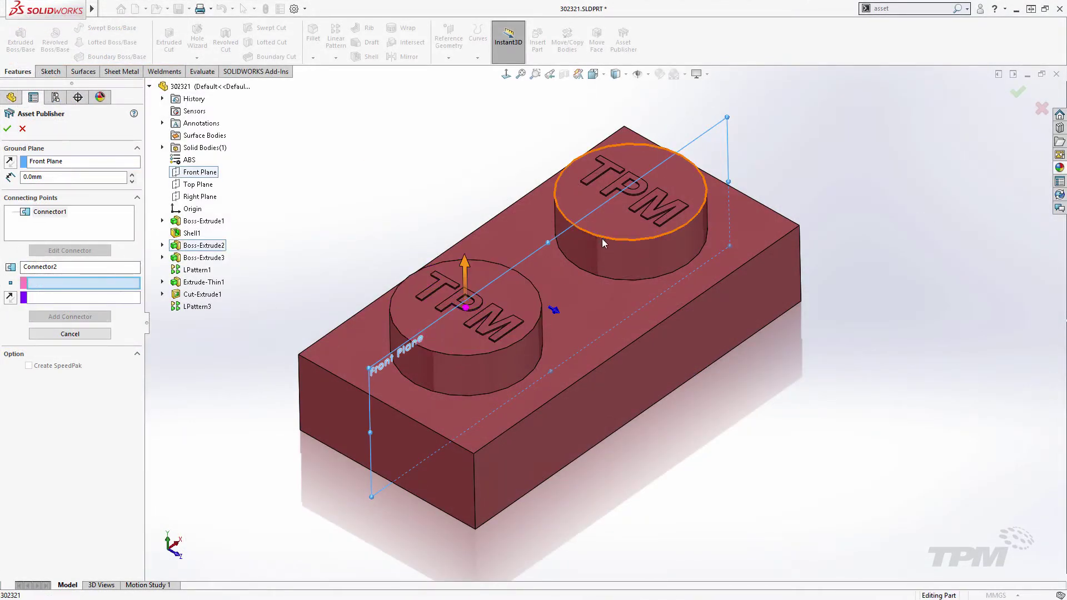
left_click(602, 238)
right_click(606, 221)
Add Connector3 and Connector4 at the two circular recesses on the underside of part 302321
middle_click_drag(606, 221, 465, 314)
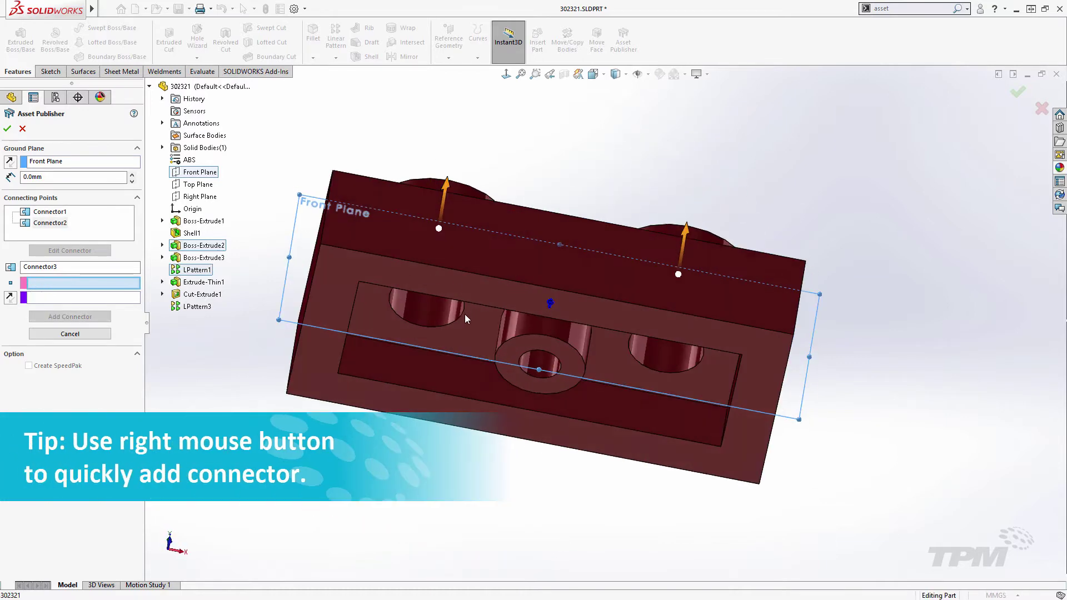
left_click(466, 318)
right_click(469, 325)
left_click(636, 365)
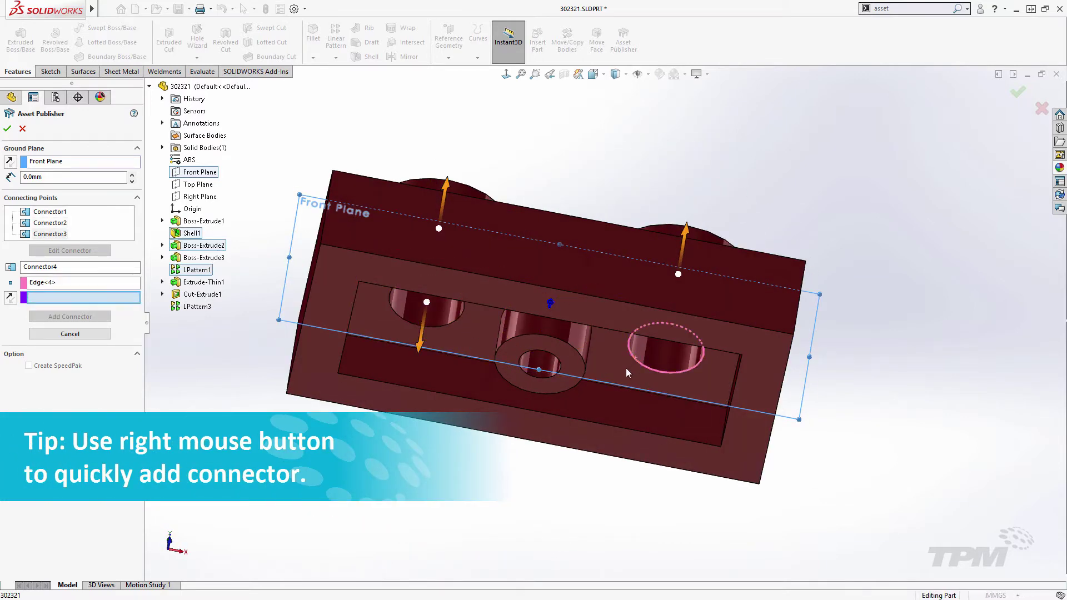
right_click(626, 368)
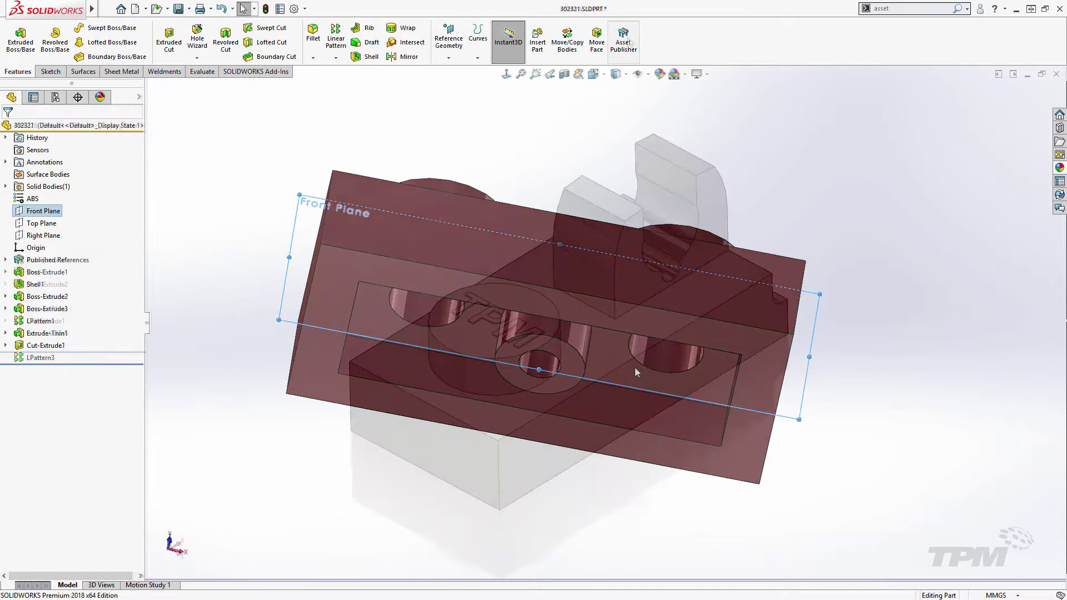
Add connectors to part 4598526 at the stud's top and at the circular recess underneath it
left_click(455, 337)
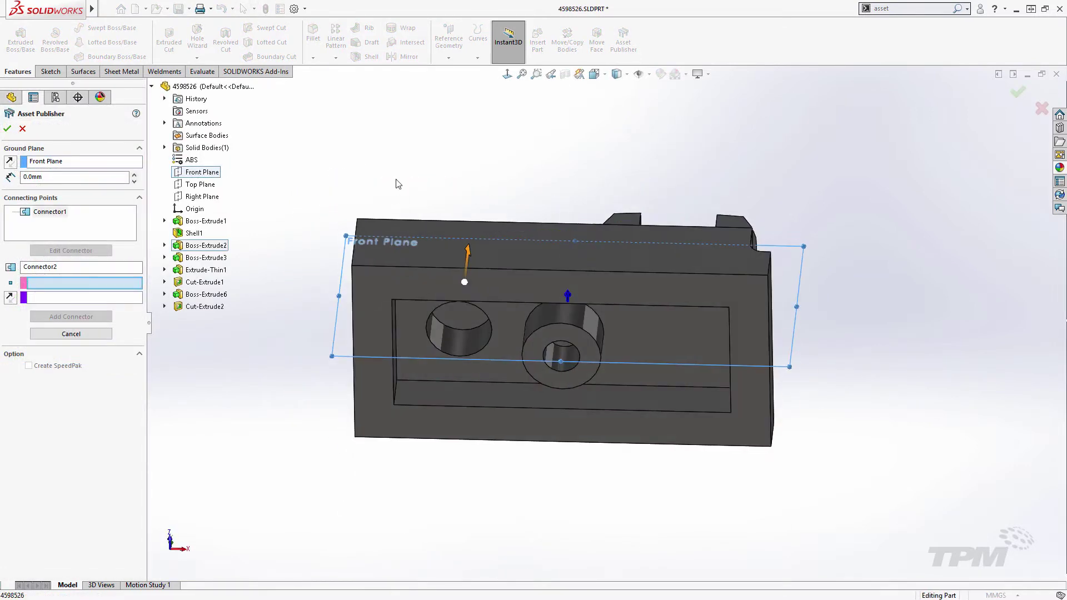
left_click(428, 322)
right_click(422, 311)
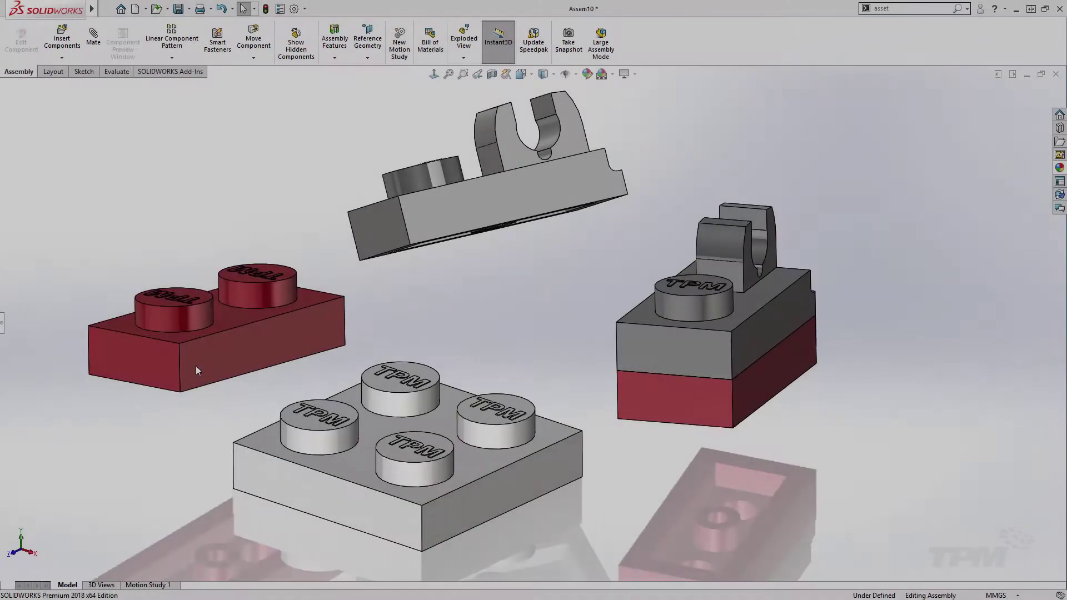
Snap the loose red plate, the gray clip plate and the prejoined red-and-gray stack together on the white base
left_click(241, 377)
left_click_drag(242, 378, 340, 423)
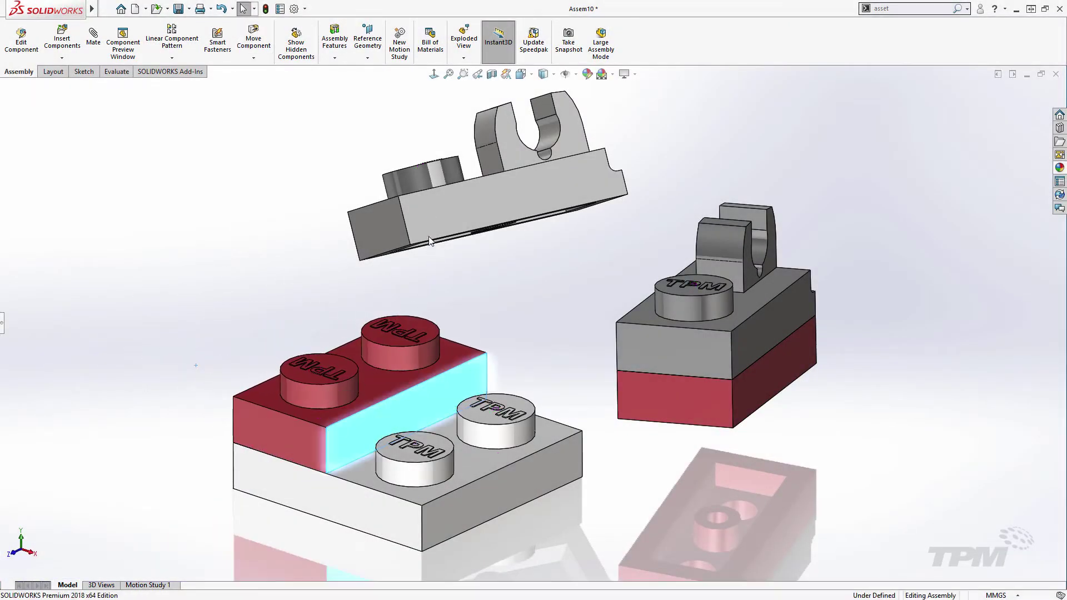
left_click_drag(430, 236, 311, 373)
left_click_drag(699, 396, 421, 470)
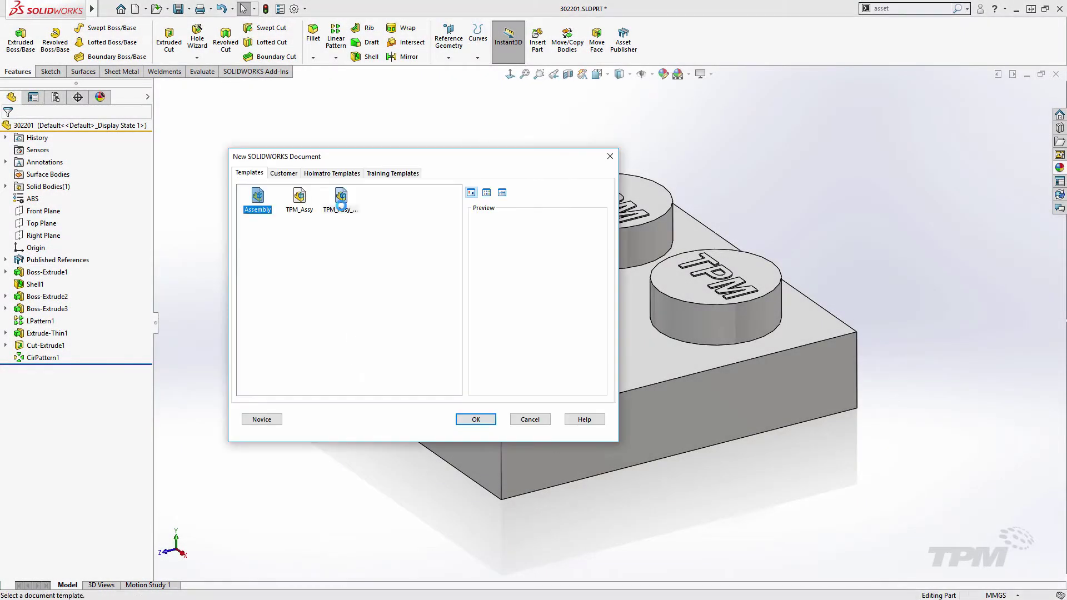
Create a new assembly from the third template and place part 302201 at its origin
double_click(341, 200)
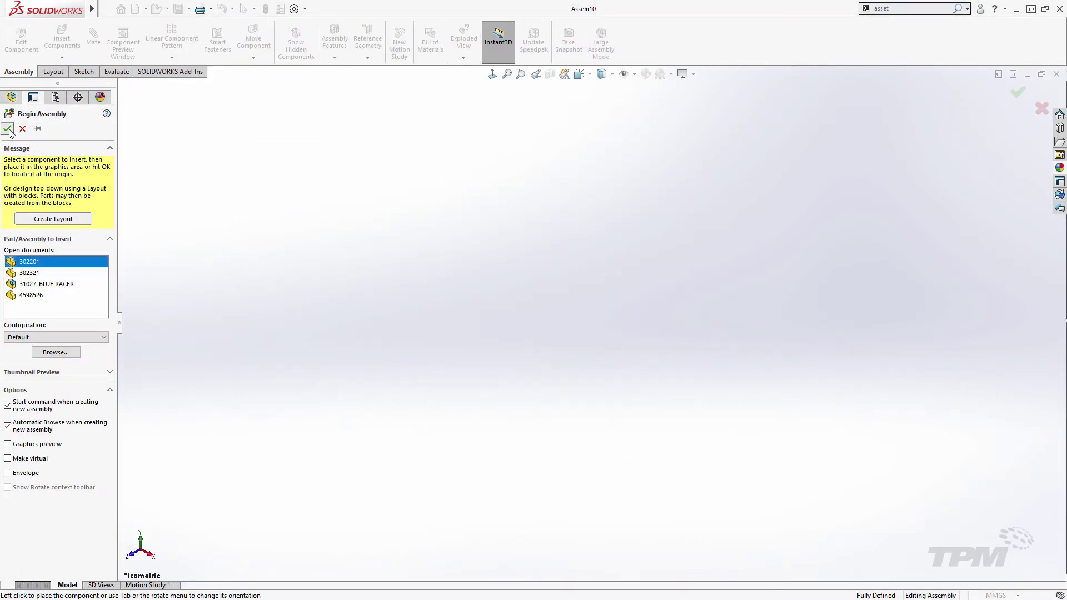
left_click(9, 131)
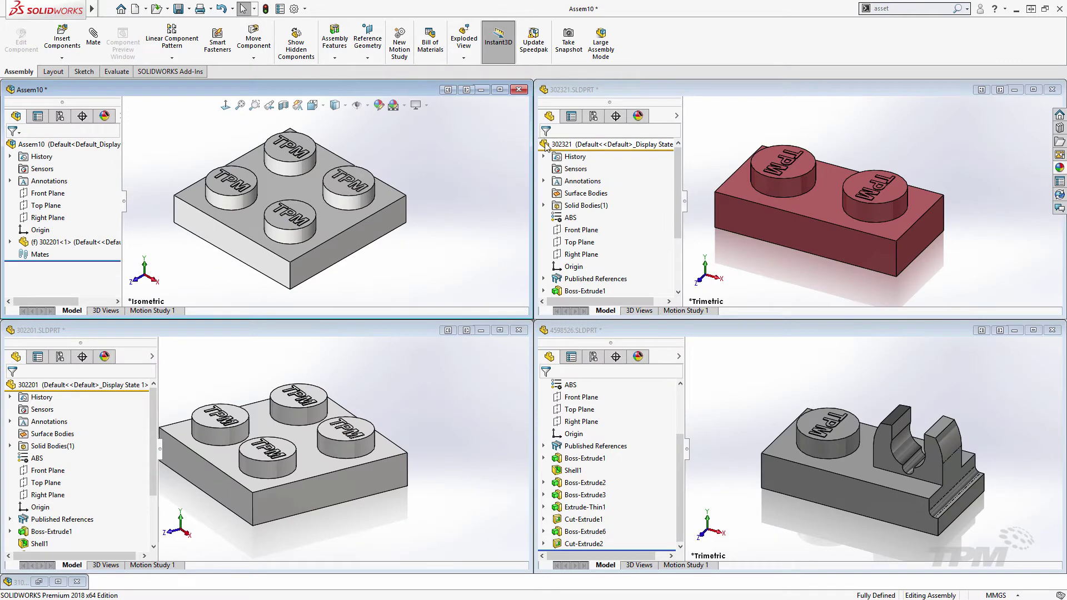
Insert part 302321 twice, snapping the first onto the white base, and place one loose part 4598526 beside it
left_click_drag(544, 145, 392, 171)
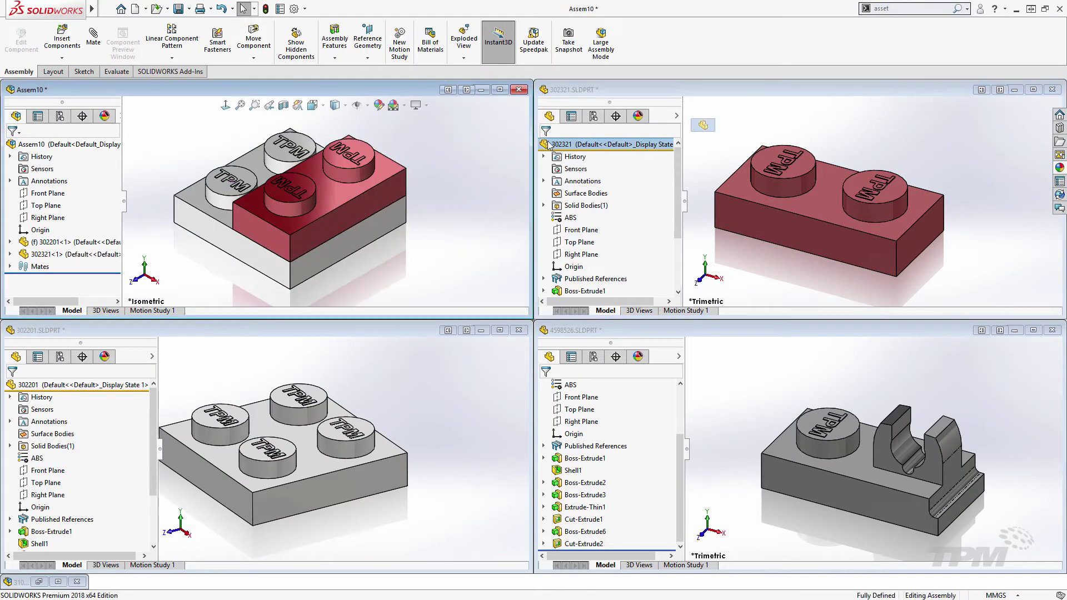
left_click_drag(548, 146, 486, 214)
left_click_drag(761, 464, 503, 293)
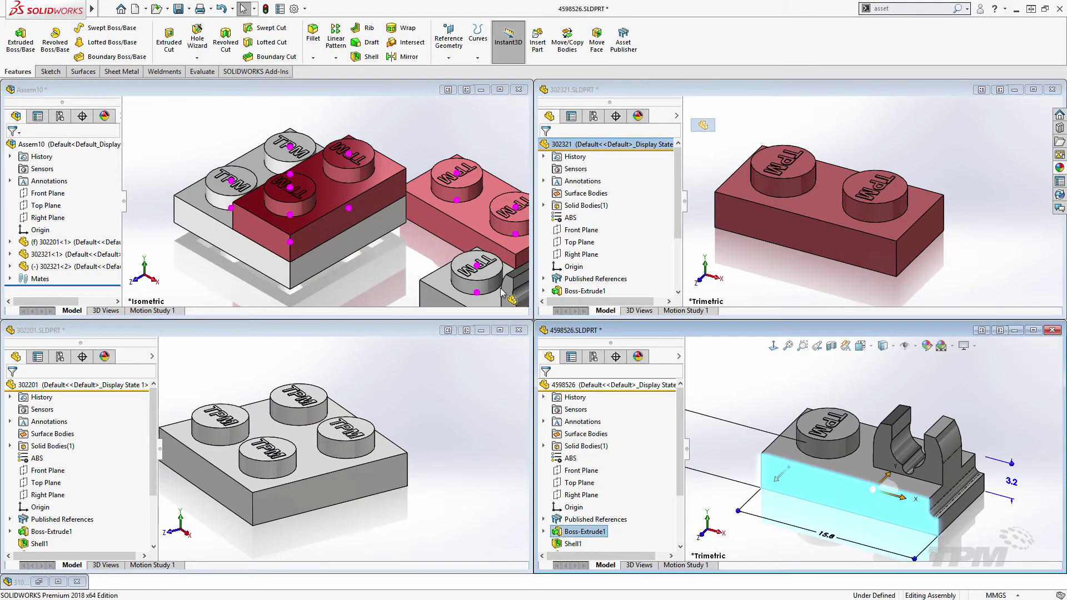
left_click_drag(502, 293, 489, 278)
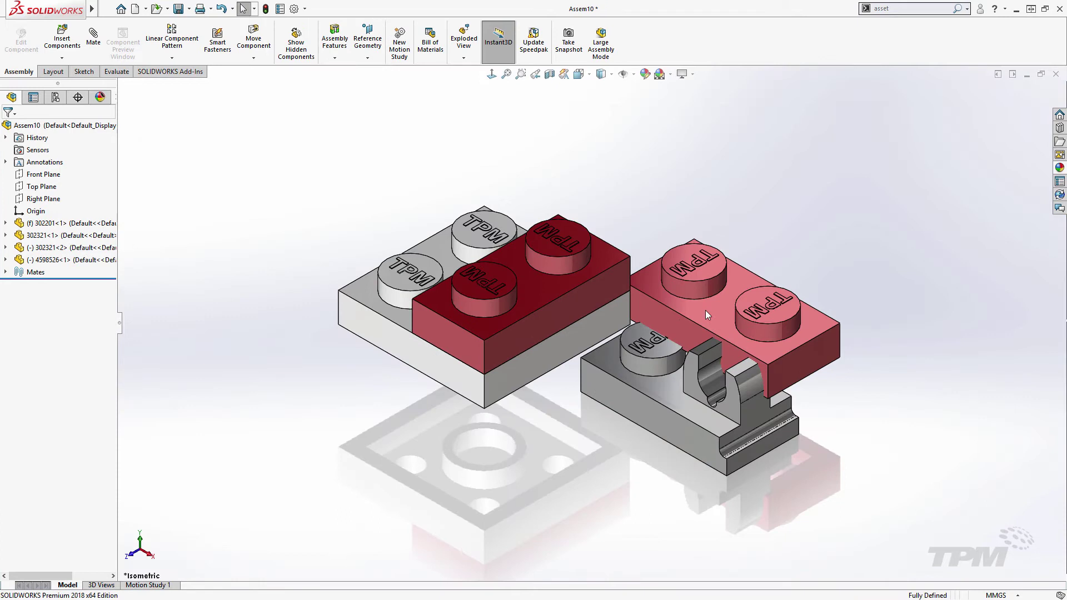
Snap the second red plate beside the first and attach two 4598526 clip plates on top, offset like stairs
left_click_drag(705, 310, 444, 219)
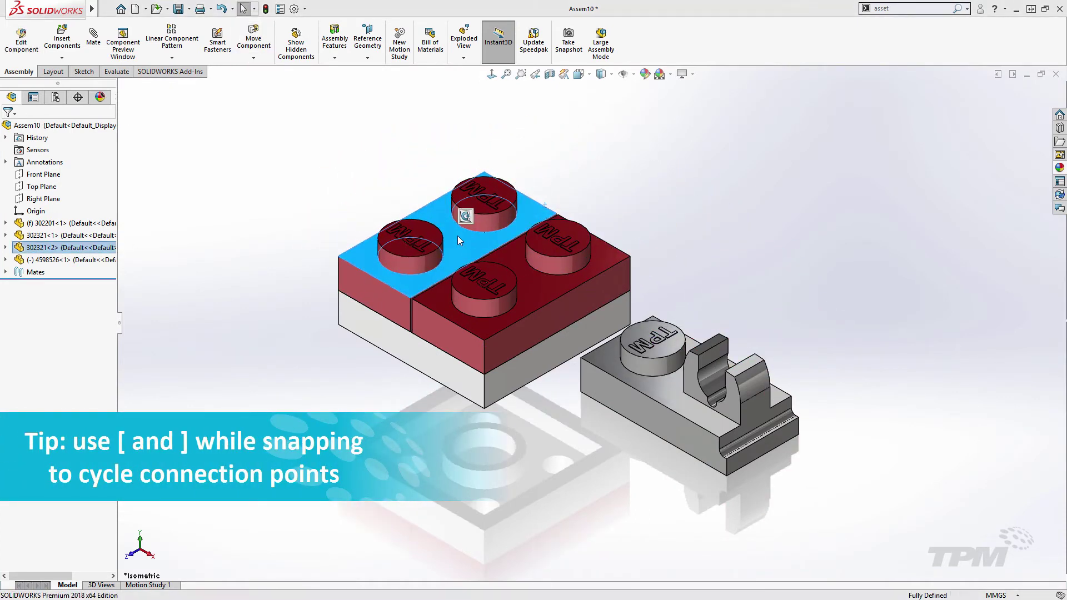
left_click_drag(677, 392, 601, 201)
left_click_drag(555, 307, 621, 335)
left_click(468, 258)
left_click_drag(469, 259, 755, 299)
middle_click_drag(756, 298, 722, 382, "ctrl")
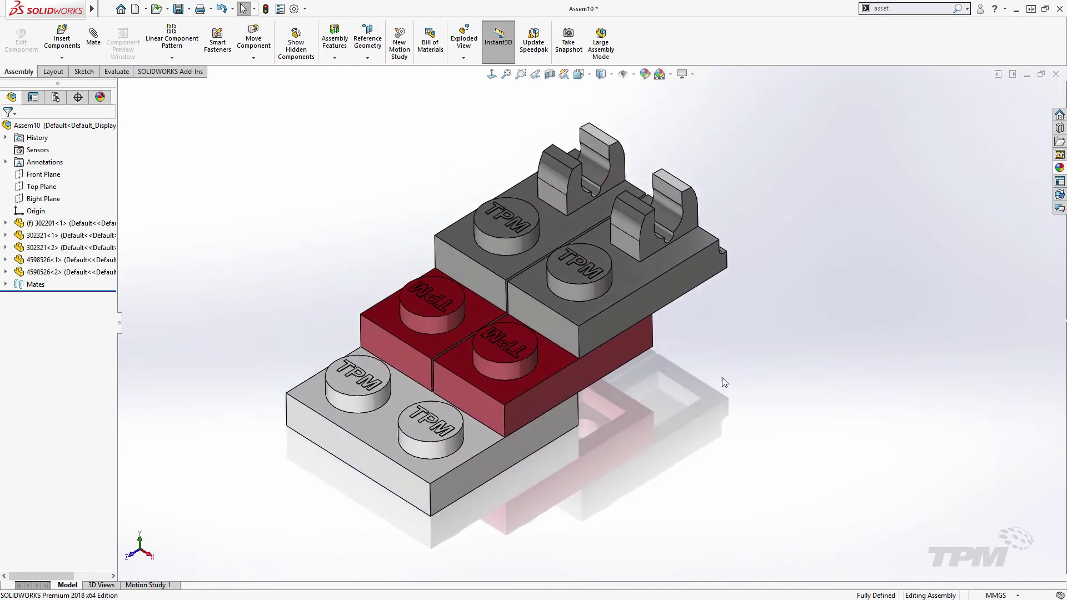
Shift both red plates, with their clip plates attached, one stud forward so they sit flush on the white base
left_click_drag(400, 328, 350, 315)
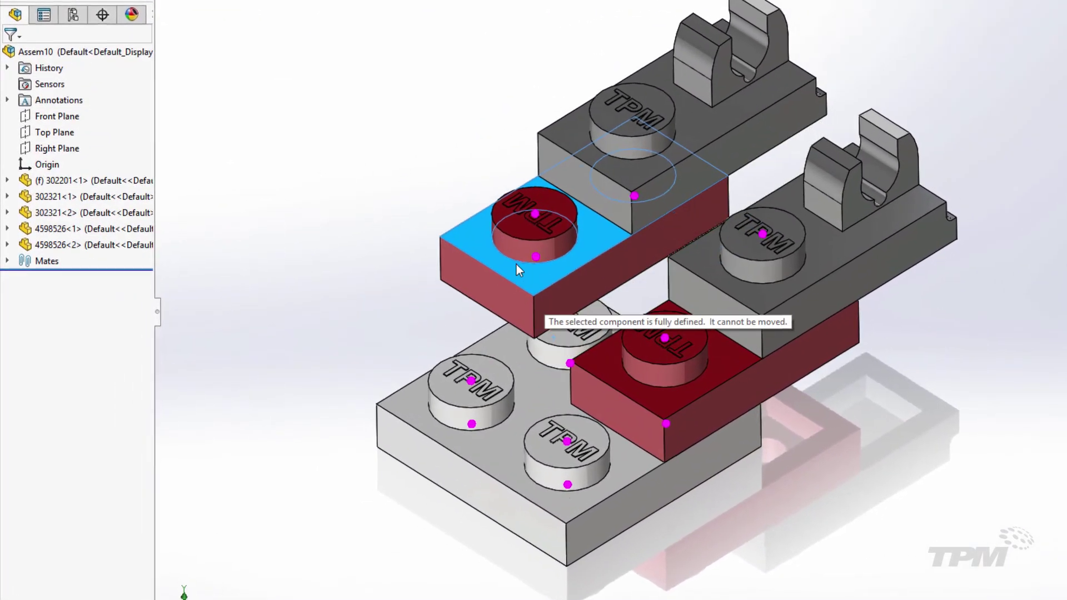
left_click_drag(462, 303, 453, 385)
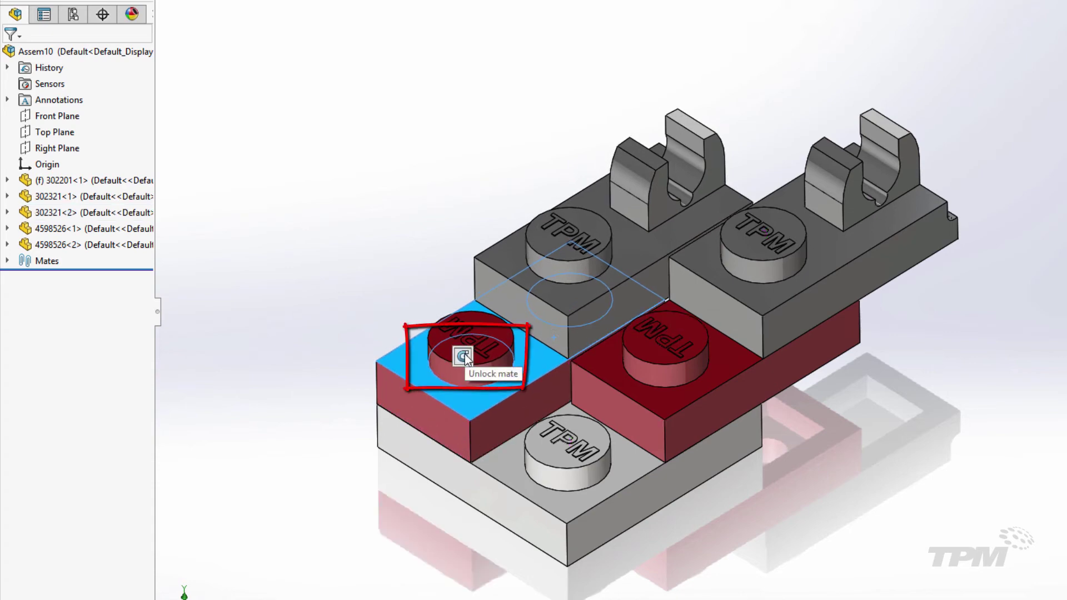
left_click_drag(722, 429, 711, 432)
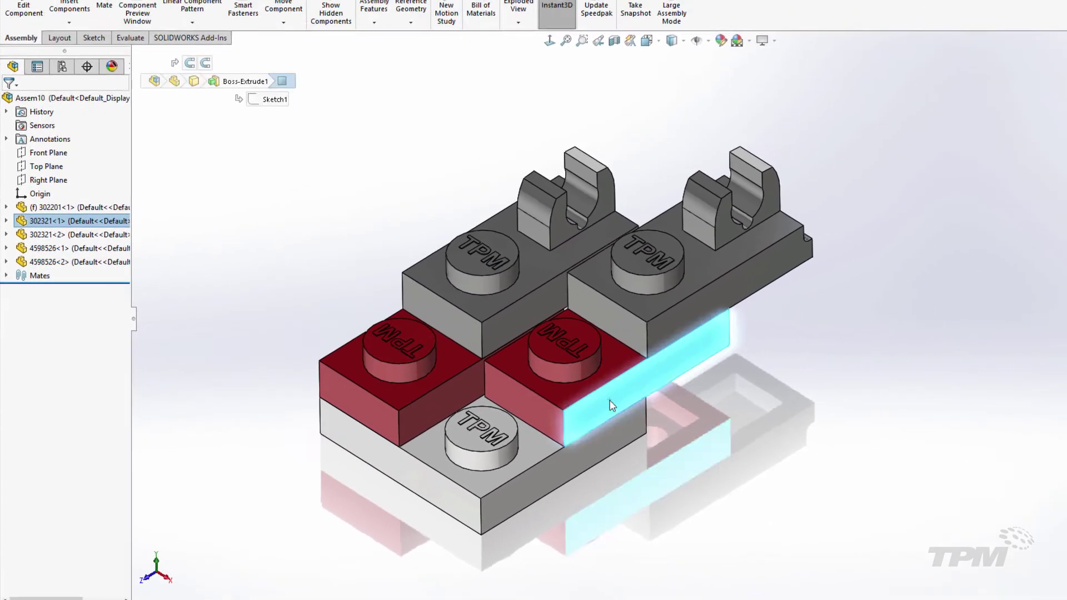
left_click_drag(538, 415, 475, 439)
key("Escape")
Lock the Magnetic9 mate in the assembly's mates
left_click(5, 284)
right_click(41, 333)
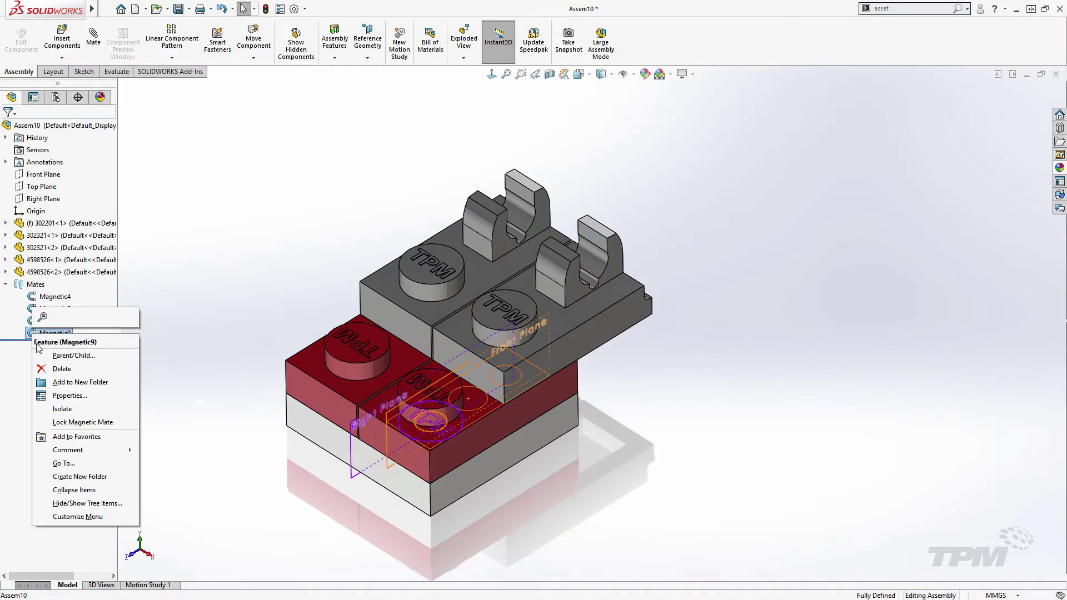
left_click(69, 424)
Try to move the locked red plate and pull the gray clip plates off the brick stack
left_click_drag(487, 419, 371, 384)
left_click_drag(633, 314, 696, 321)
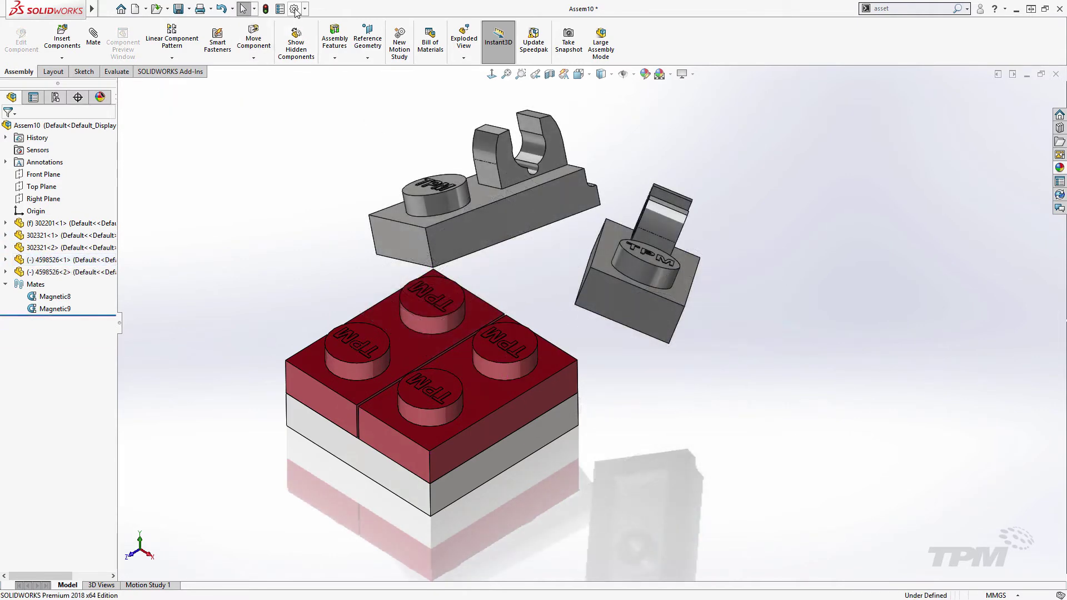
Review the magnetic mate proximity setting in the Performance system options and accept the options
left_click(294, 9)
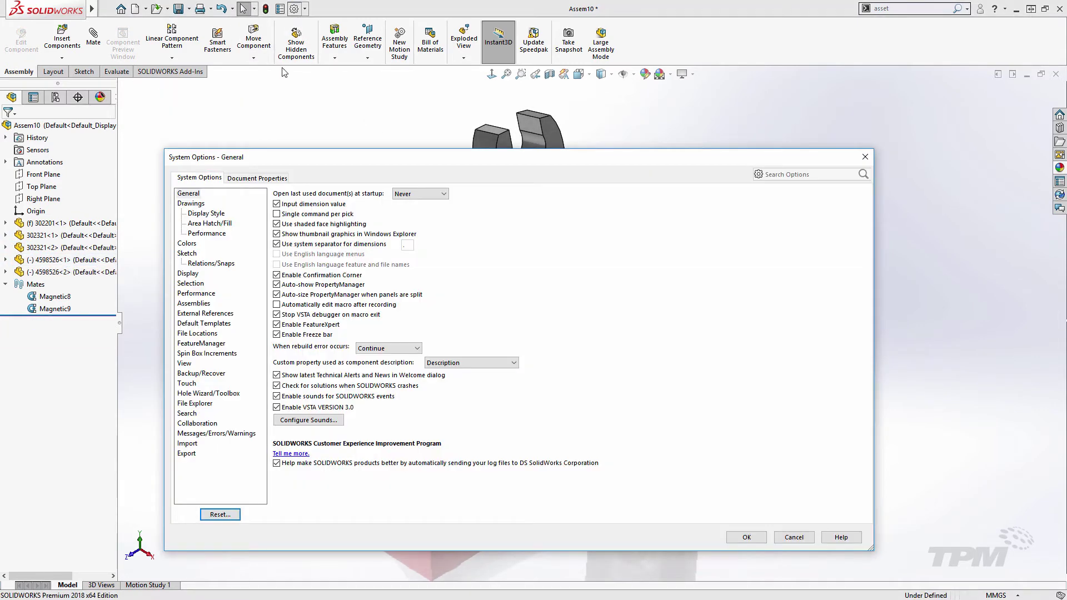
left_click(194, 293)
left_click_drag(866, 383, 866, 402)
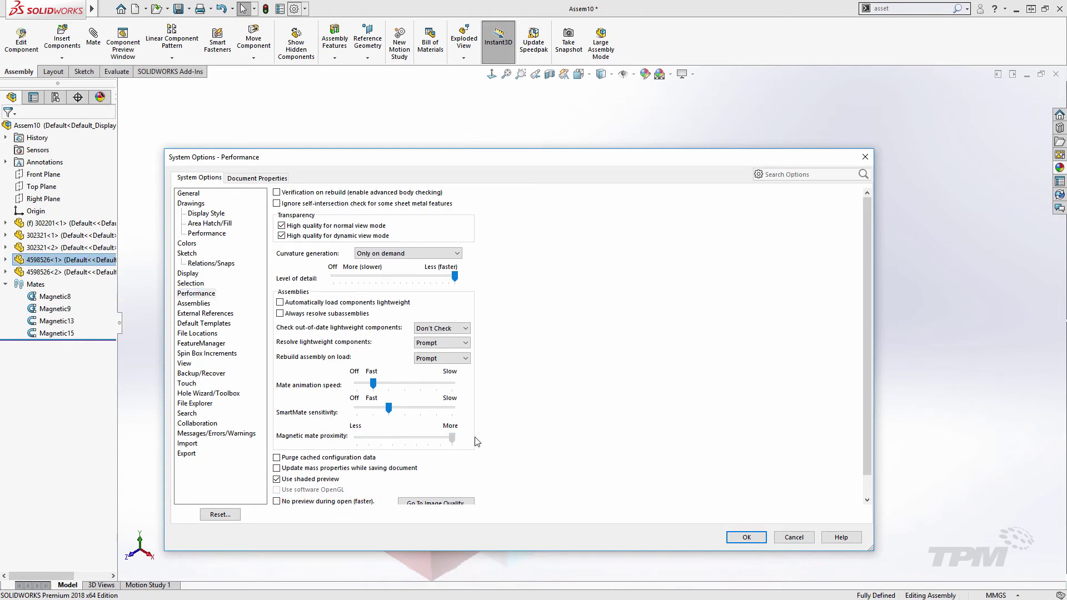
scroll(359, 503, "down", 2)
left_click(746, 538)
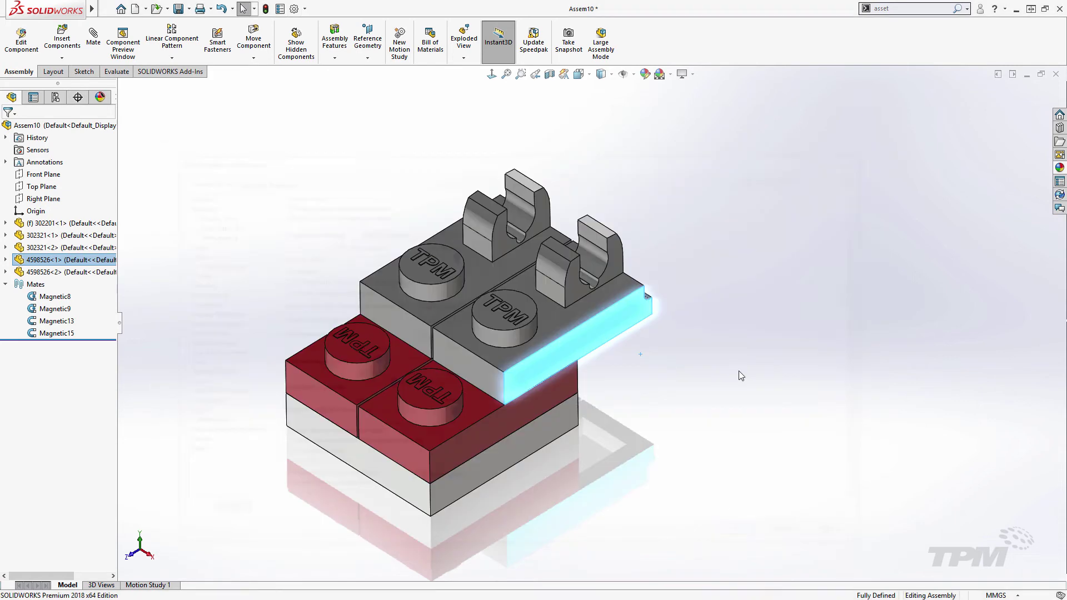
Snap the front gray 4598526 clip plate onto the red plate again with a magnetic mate
left_click_drag(604, 348, 542, 368)
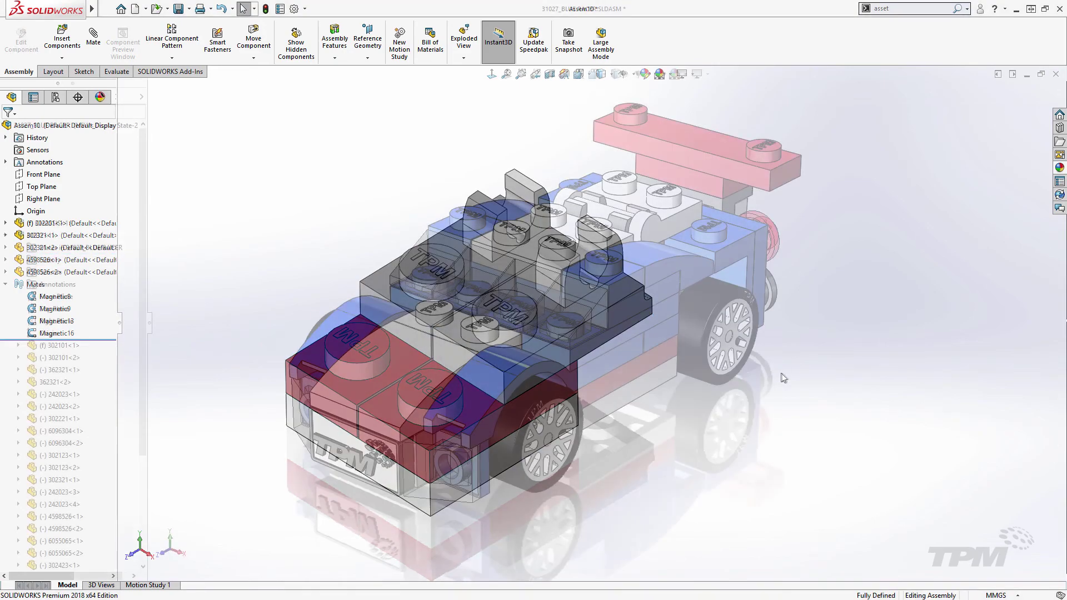
middle_click_drag(807, 414, 749, 397)
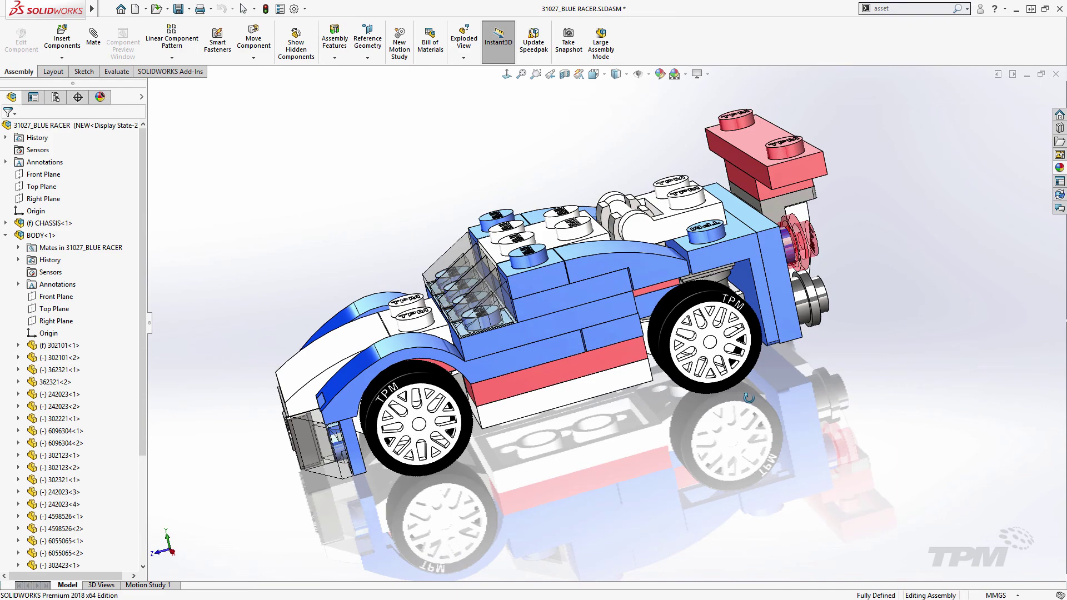
key("ctrl+7")
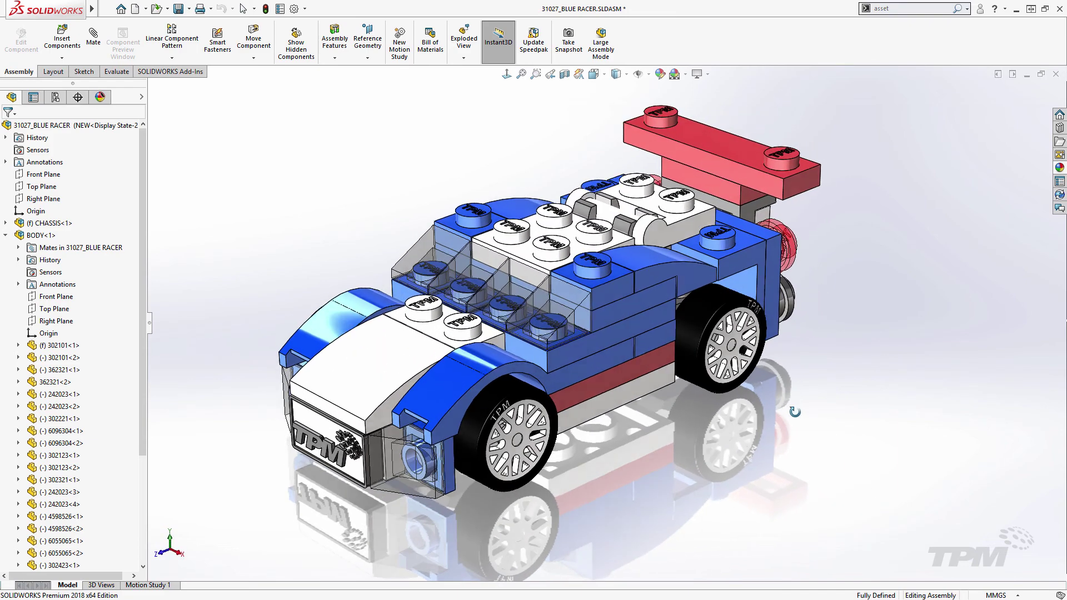